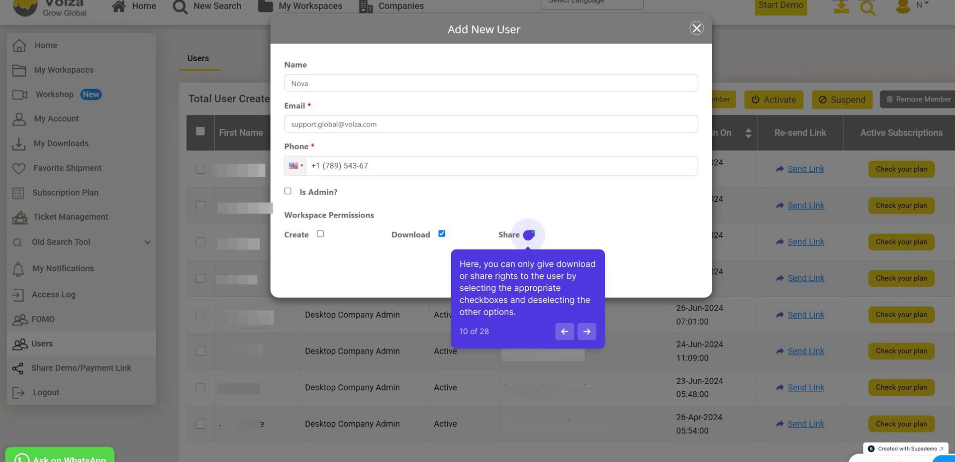
Grant the new member Create workspace permission and save, sending their email invite.
left_click(529, 234)
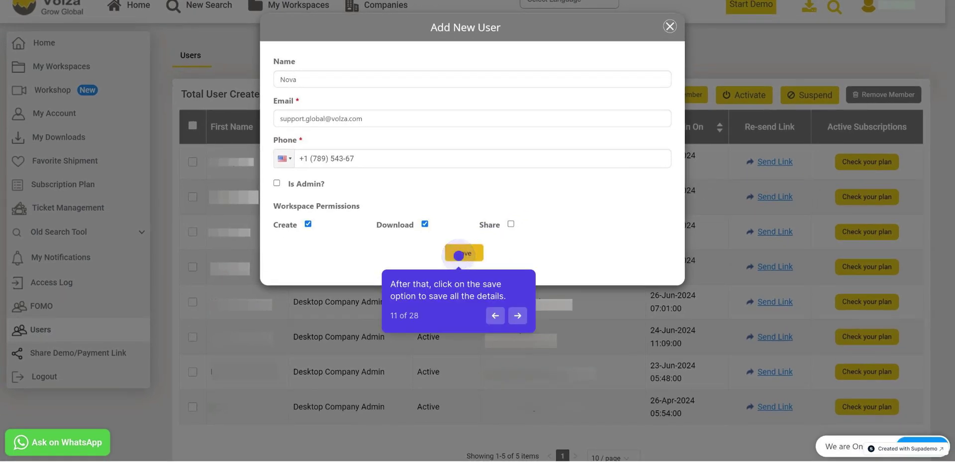
left_click(458, 254)
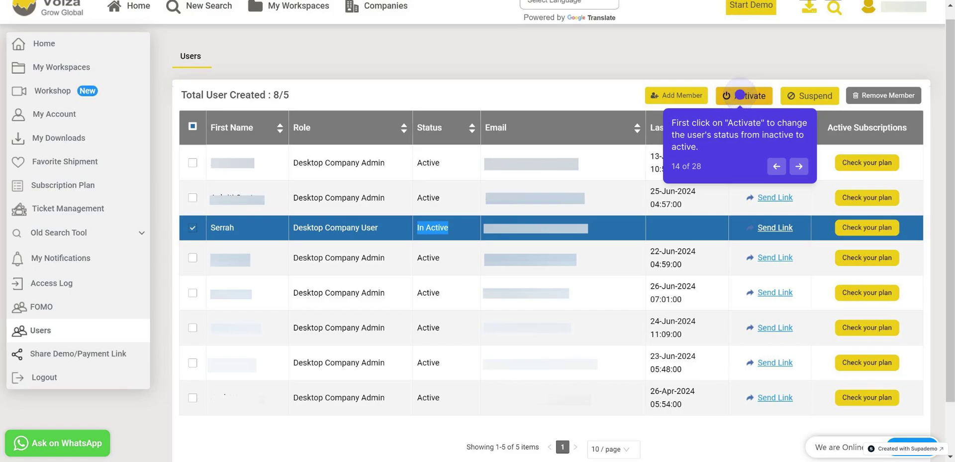
Activate the inactive user's account and dismiss the activation alert.
left_click(740, 94)
left_click(467, 254)
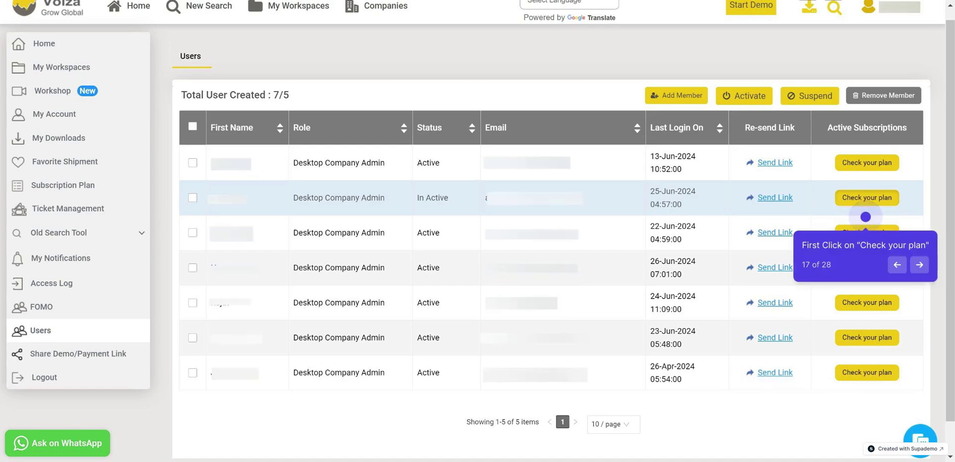
Open Plan Settings for the second-row inactive user and switch the plan toggle on.
left_click(866, 217)
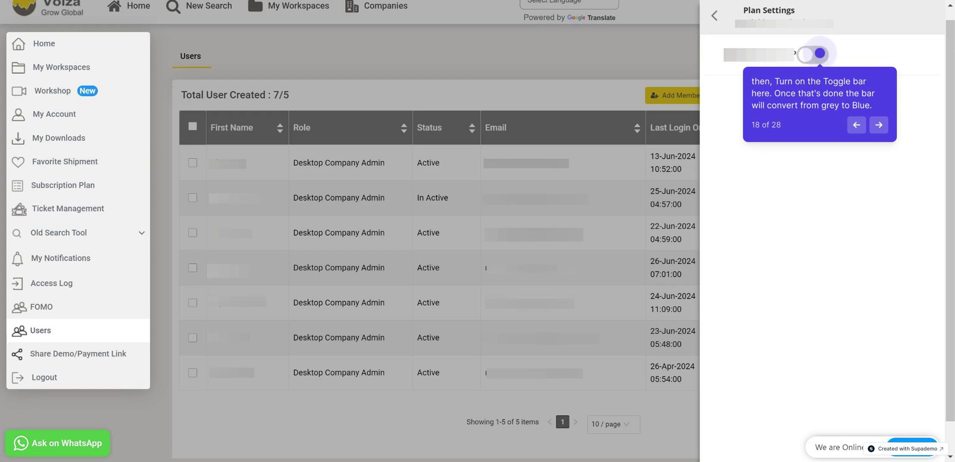
left_click(820, 52)
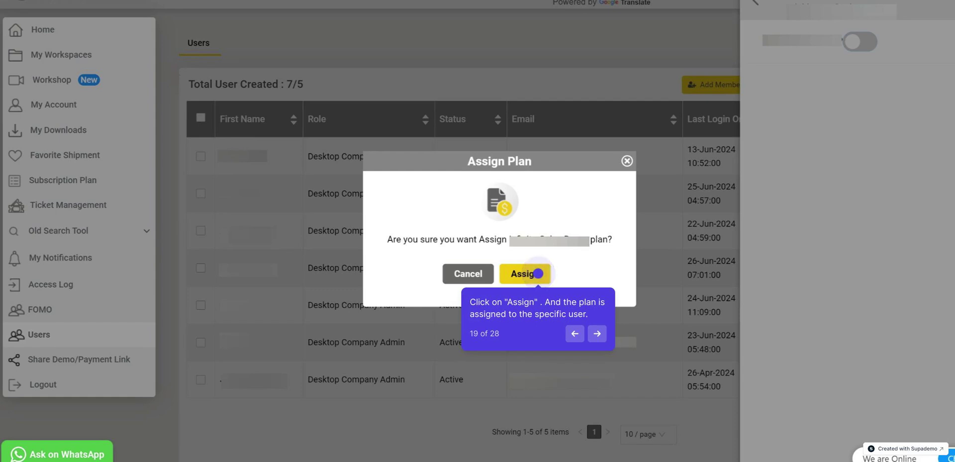
Confirm the plan assignment, then suspend the user last logged in on 26-Jun-2024.
left_click(537, 273)
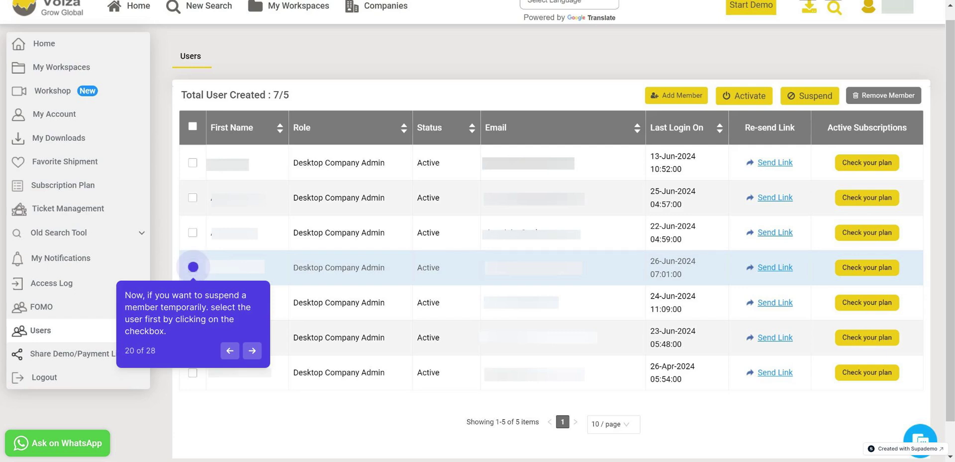
left_click(193, 266)
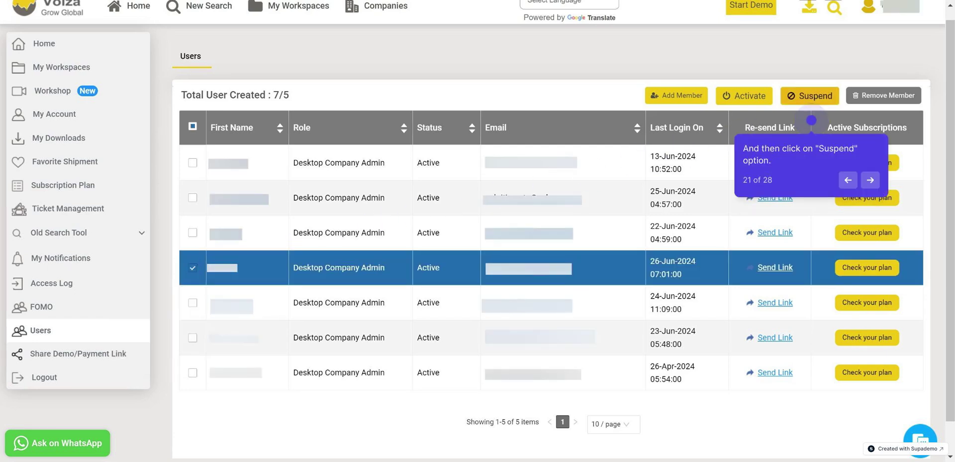
left_click(811, 119)
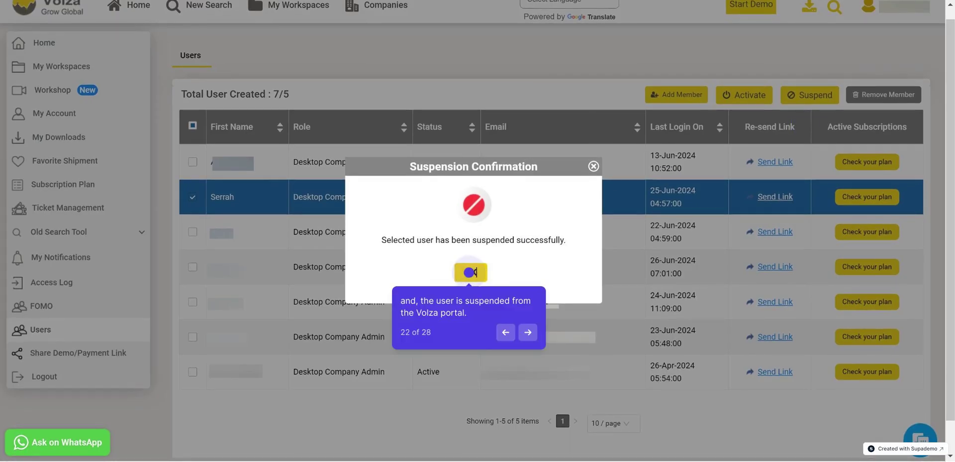
Dismiss the suspension notice, remove the activated user, and return to the home dashboard.
left_click(470, 272)
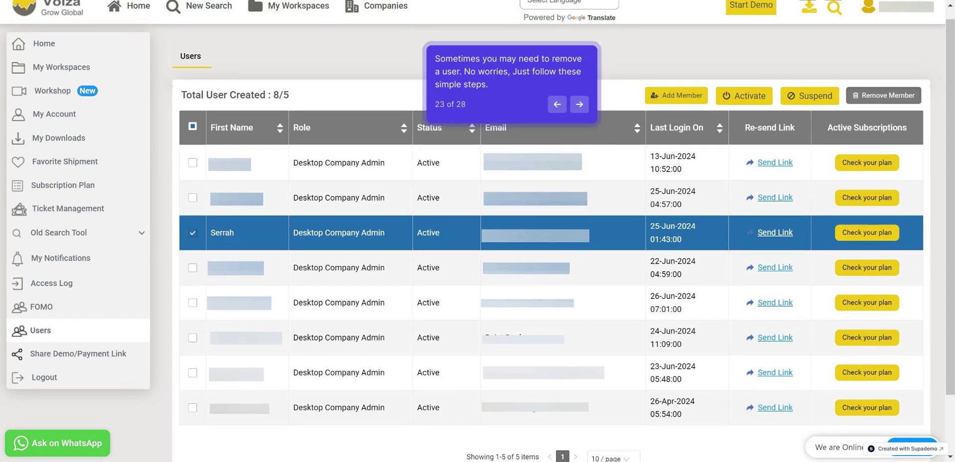
key("Right")
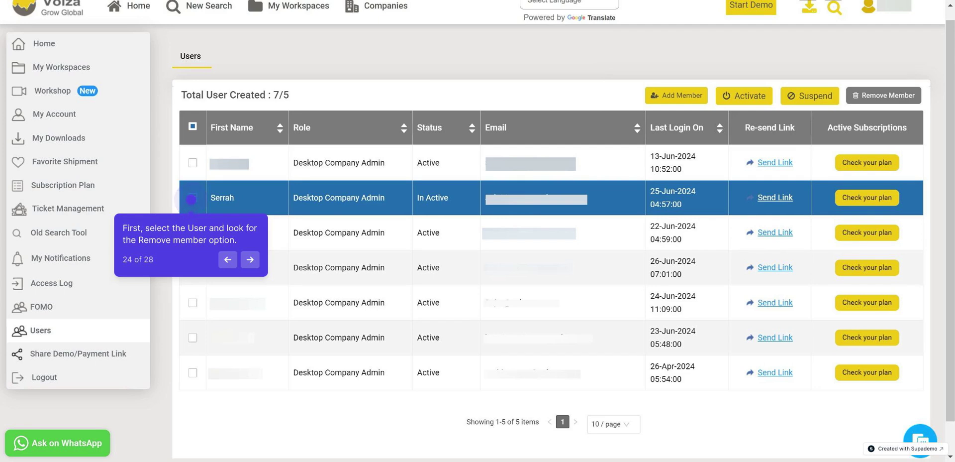
key("Right")
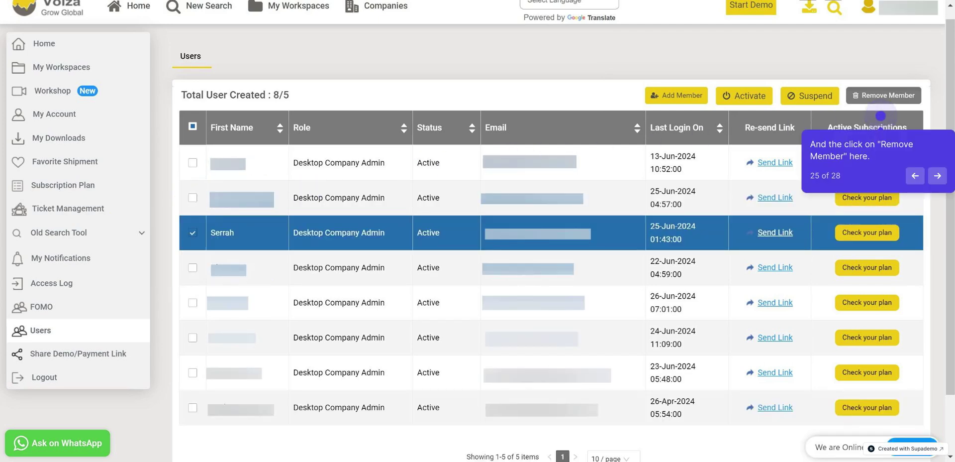
key("Right")
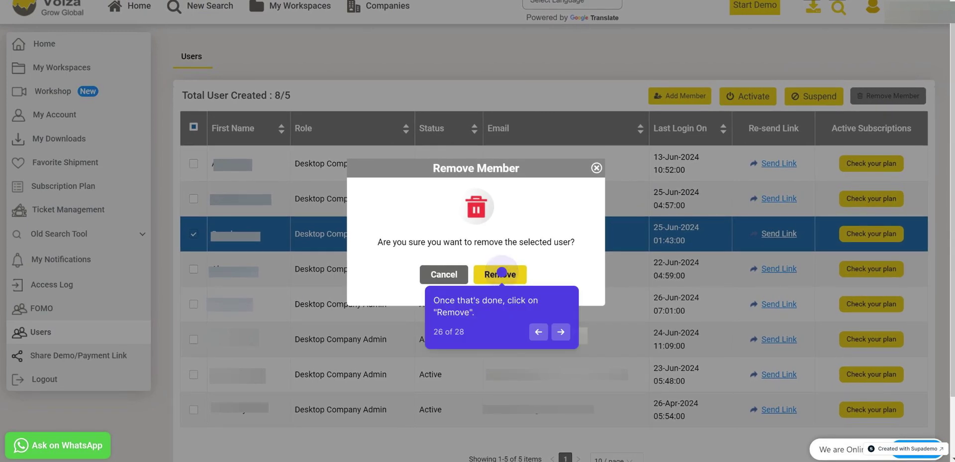
key("Right")
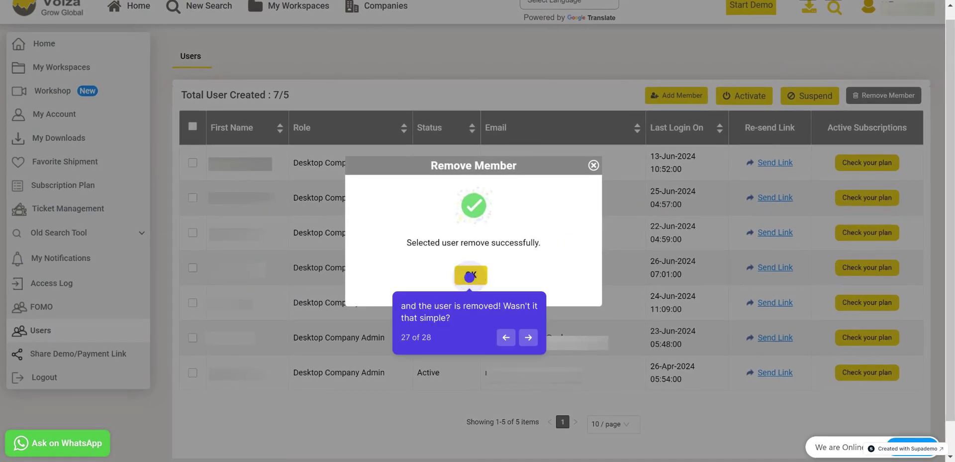
key("Right")
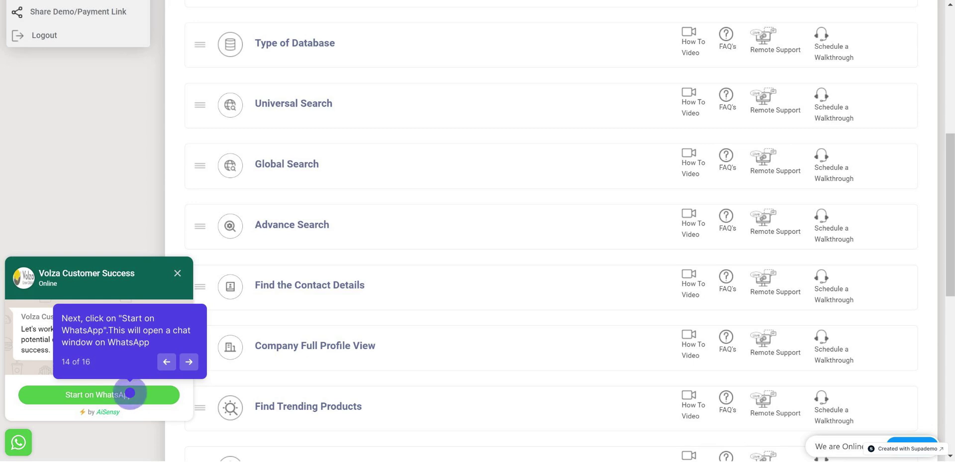
Open the Volza LLC WhatsApp support chat page, then return to the home dashboard.
left_click(130, 393)
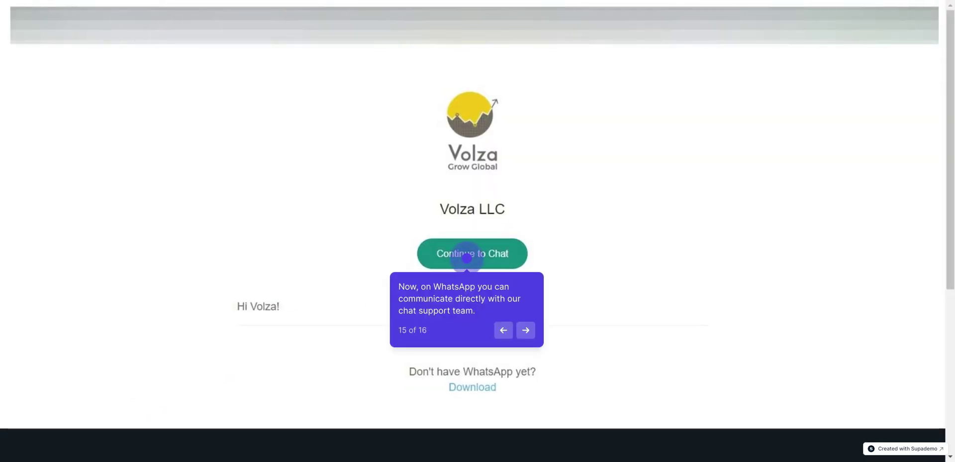
left_click(467, 258)
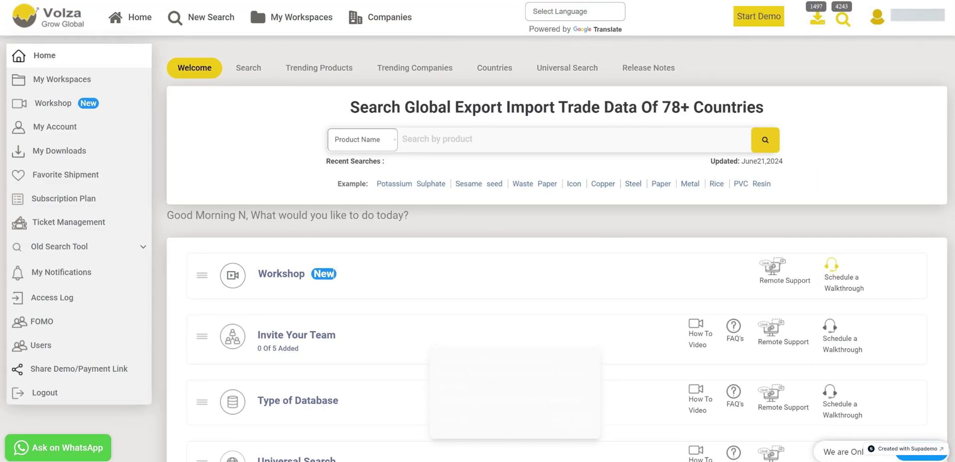